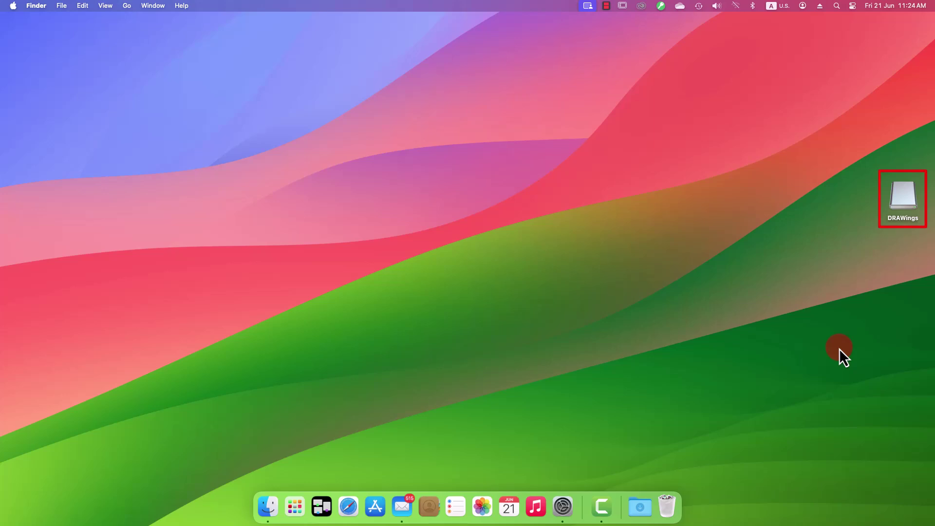
# - Open the DRAWings drive, mount its disk image, and drag the DRAWings app onto Applications
pyautogui.doubleClick(899, 204)
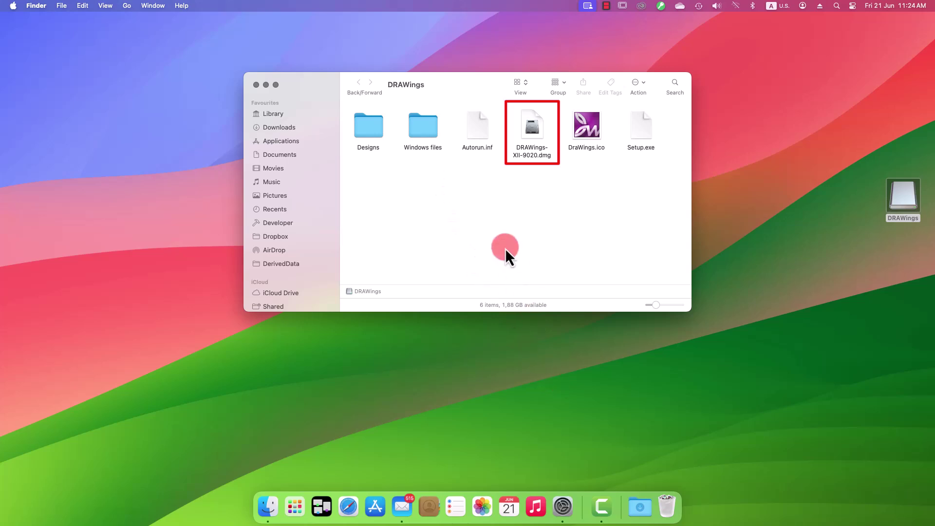
pyautogui.doubleClick(534, 132)
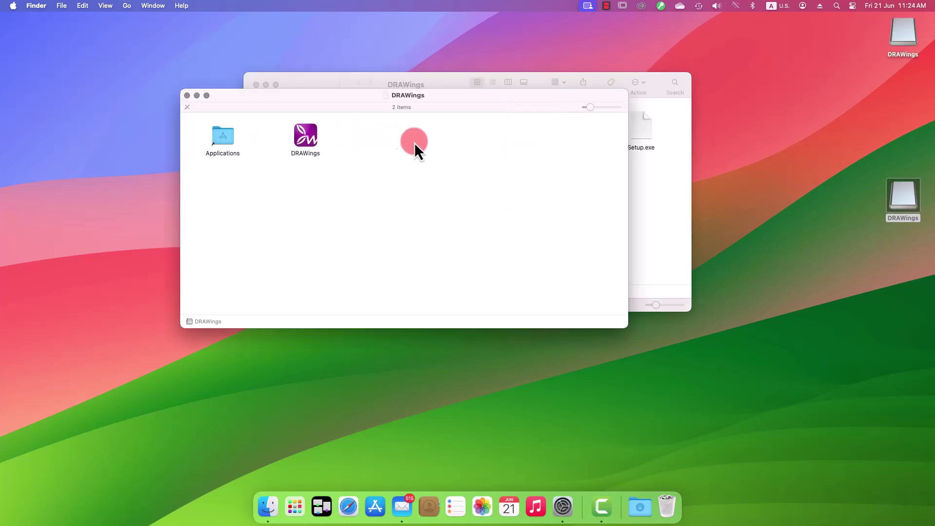
pyautogui.click(311, 143)
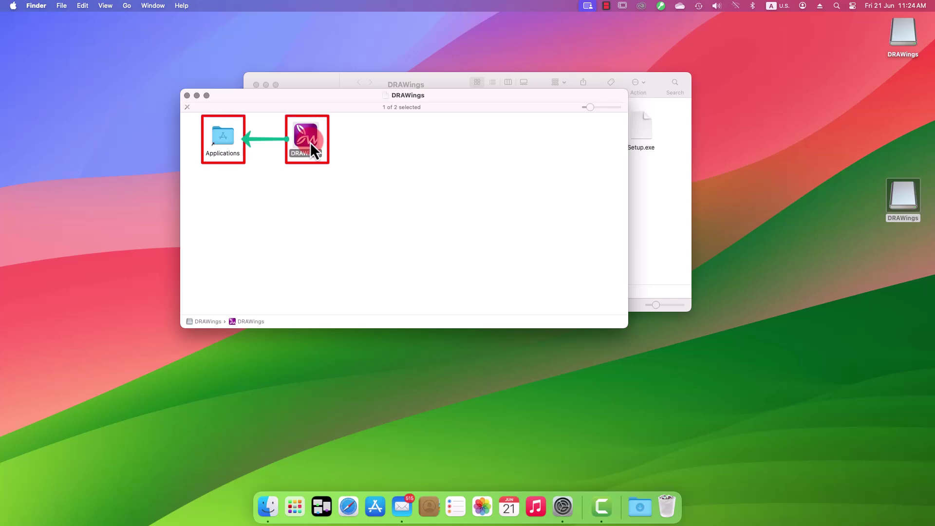
pyautogui.moveTo(310, 143); pyautogui.dragTo(226, 138)
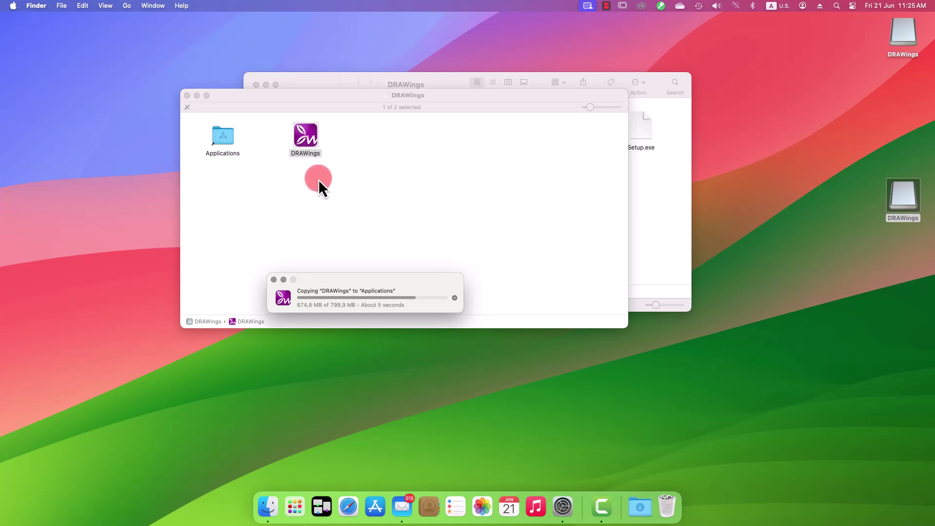
pyautogui.click(332, 202)
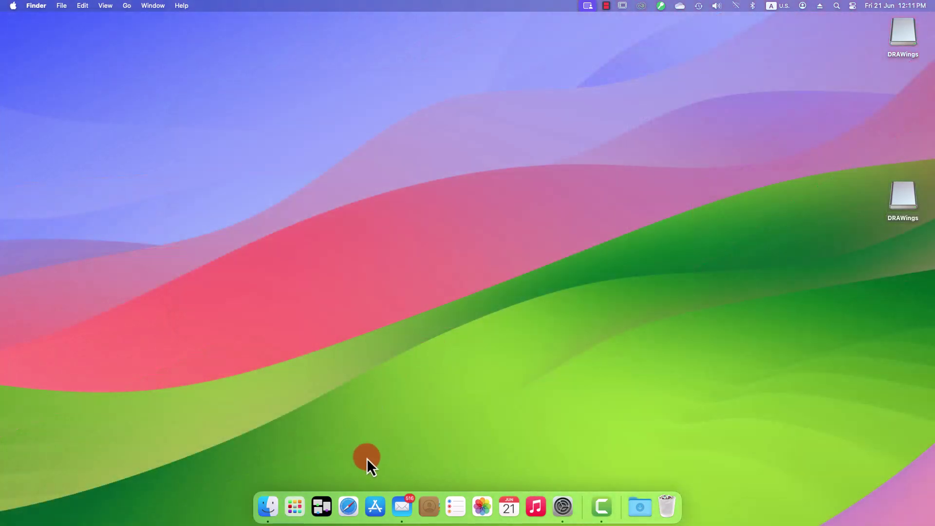
# - Bring up the '(No Subject) – Gmail' download-instructions message from Mail's Dock window list
pyautogui.rightClick(403, 506)
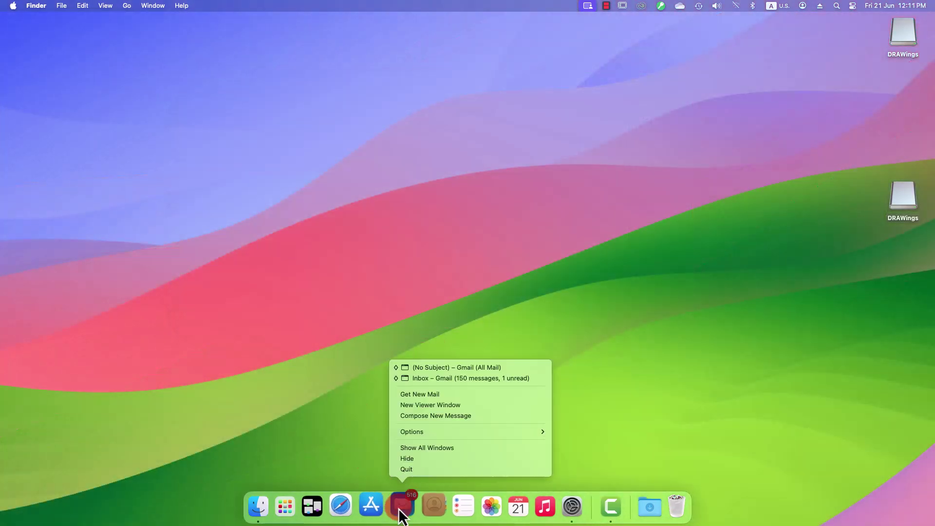
pyautogui.click(411, 367)
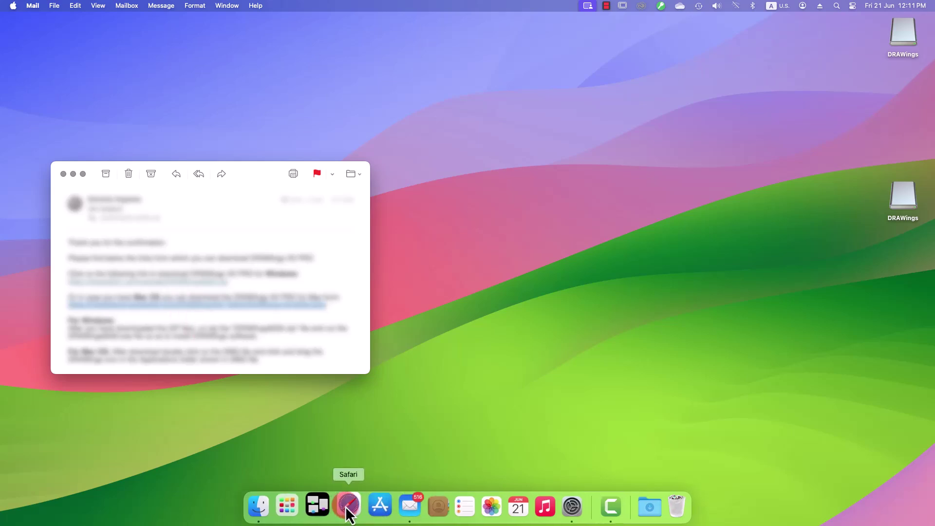
pyautogui.click(263, 301)
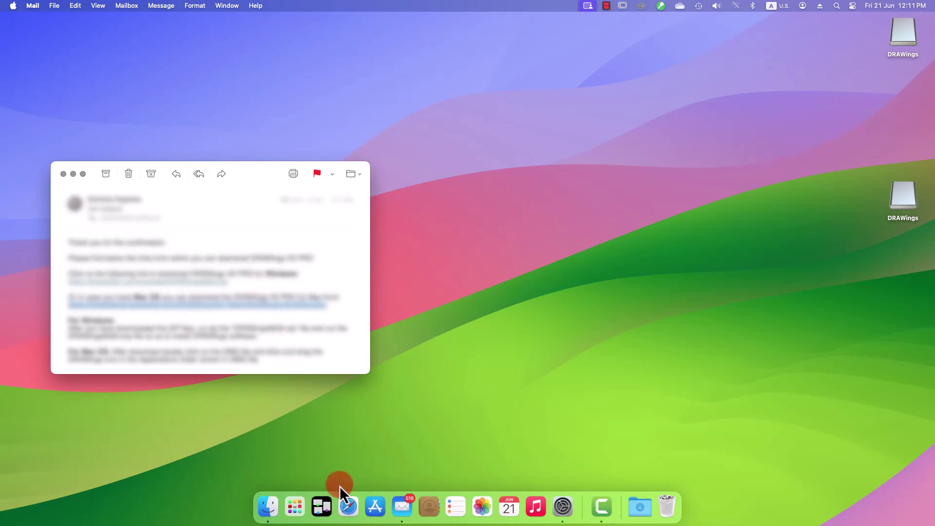
# - Log in to the drawstitch.com members' area with the pasted serial number, then minimize Safari
pyautogui.click(259, 306)
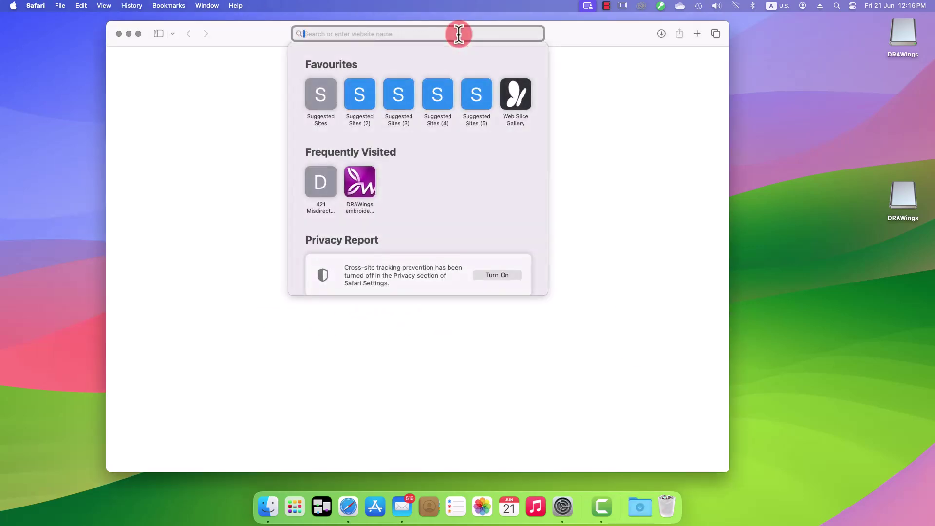
pyautogui.write('d')
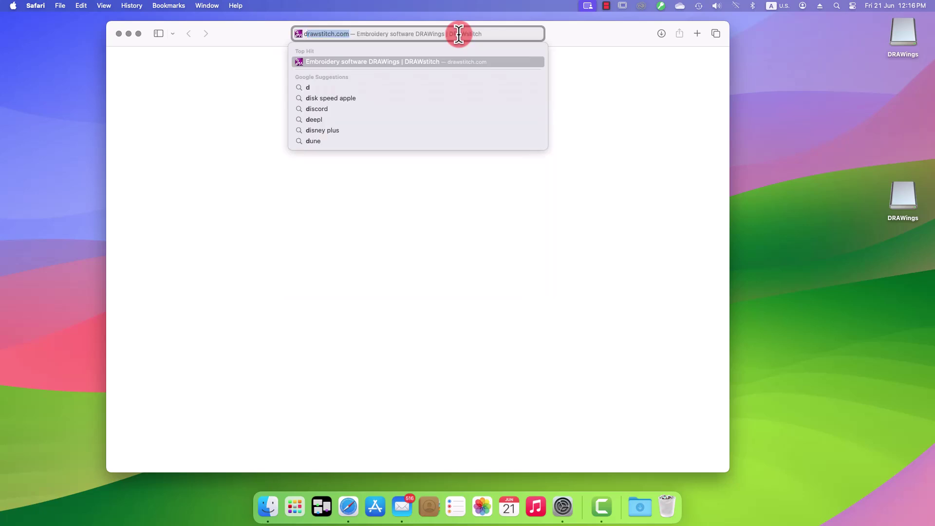
pyautogui.click(407, 61)
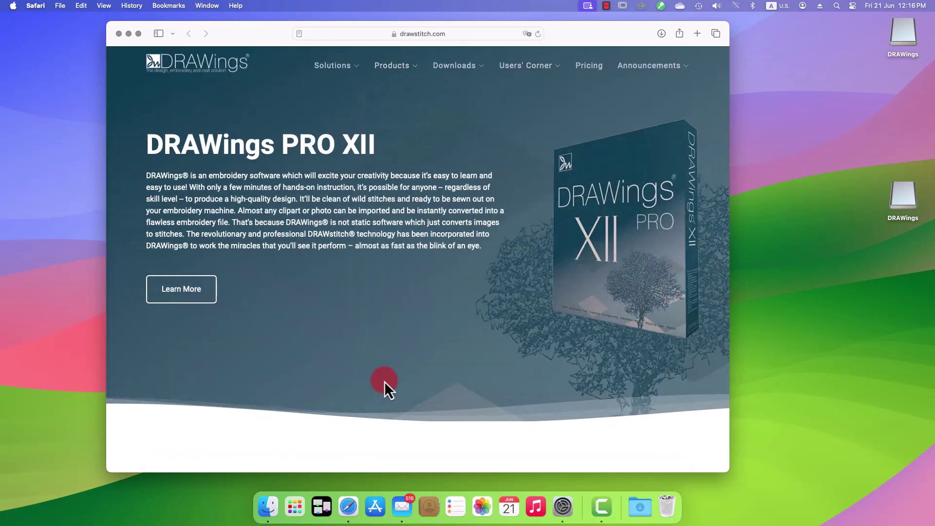
pyautogui.moveTo(453, 66)
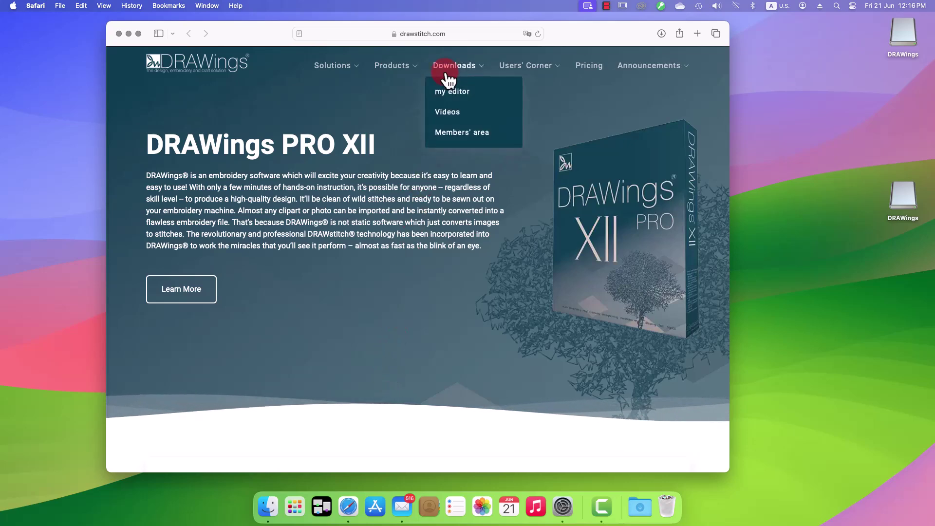
pyautogui.click(460, 136)
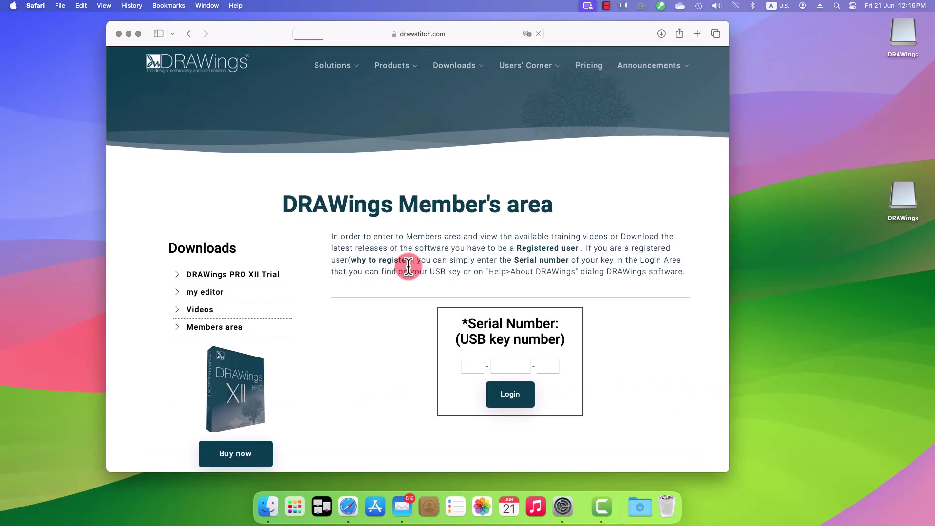
pyautogui.click(467, 371)
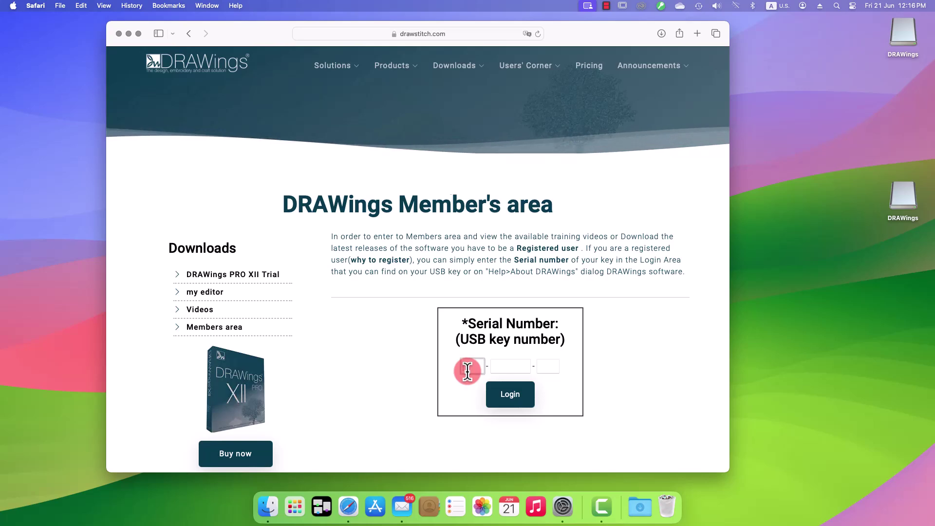
pyautogui.press('super+v')
pyautogui.click(527, 401)
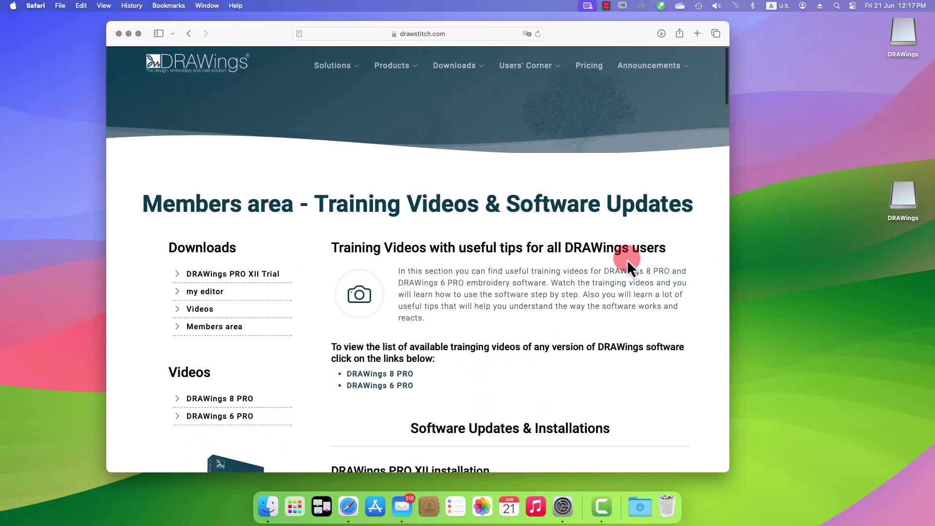
pyautogui.moveTo(724, 80); pyautogui.dragTo(723, 118)
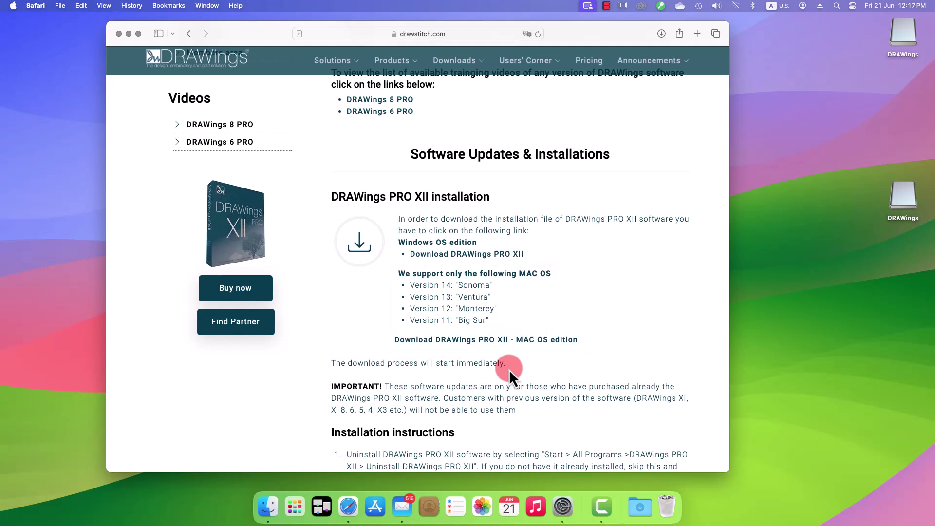
pyautogui.press('super+m')
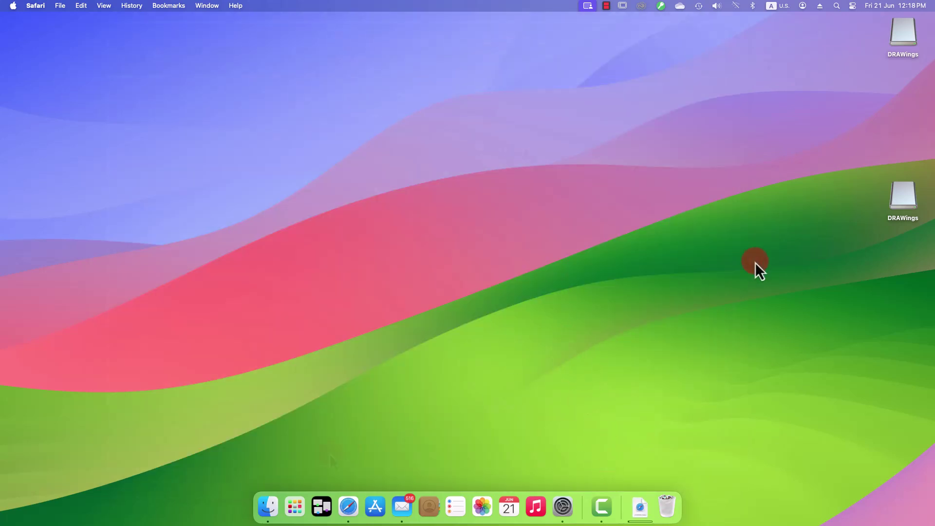
pyautogui.click(641, 506)
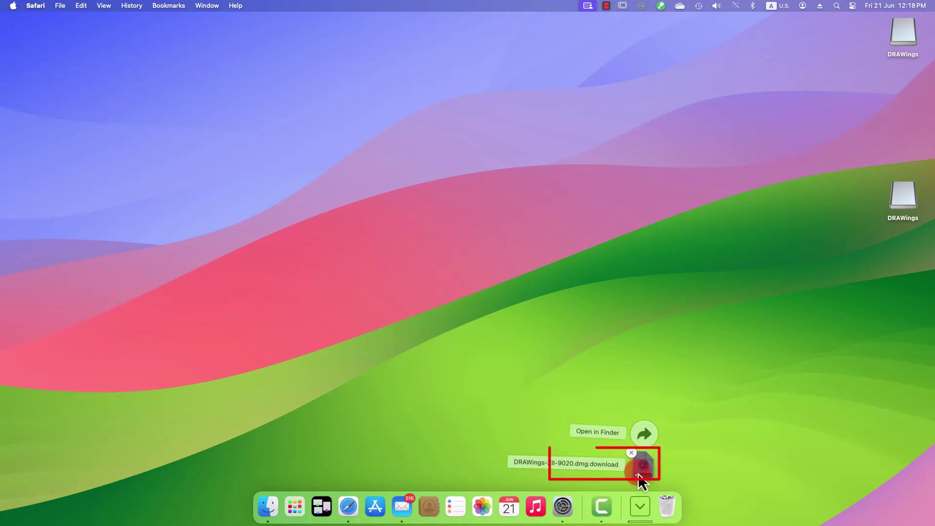
pyautogui.click(733, 468)
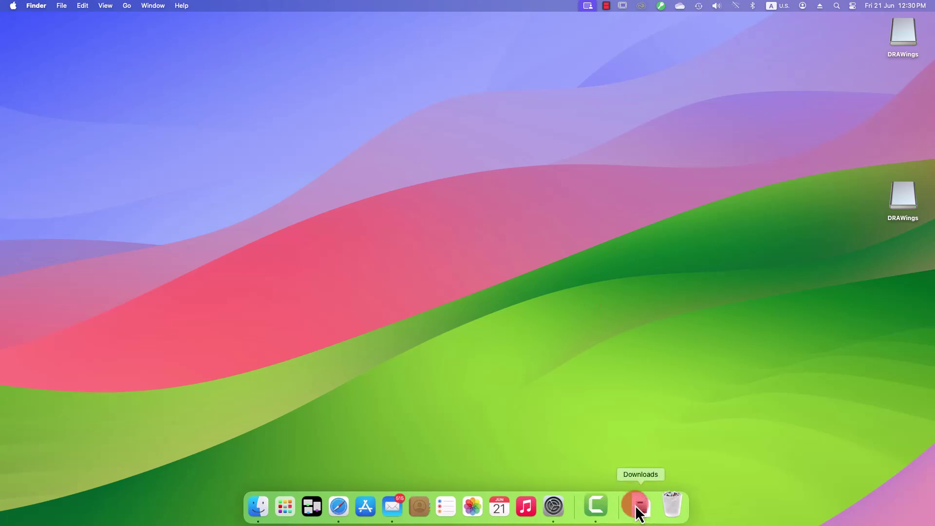
# - Mount DRAWings-XII-9020.dmg from Downloads and drag the DRAWings app onto the Applications alias
pyautogui.click(639, 506)
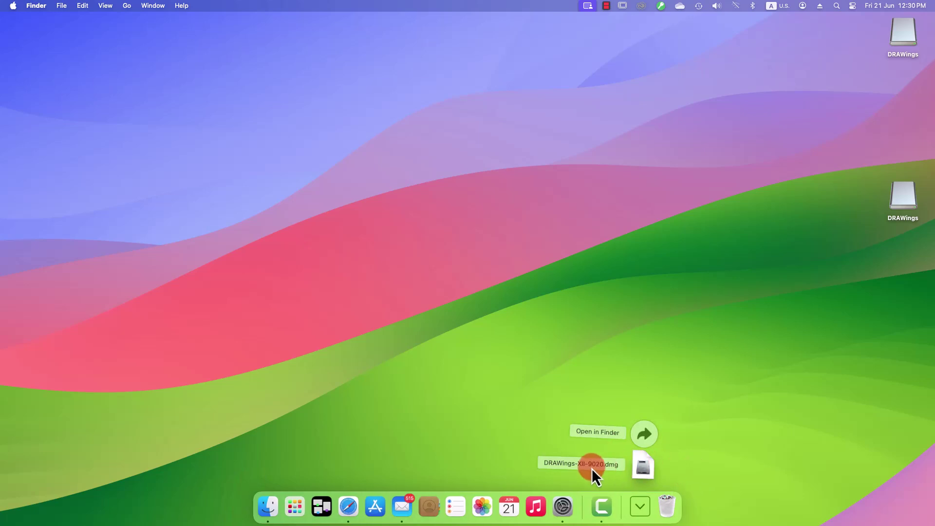
pyautogui.click(641, 439)
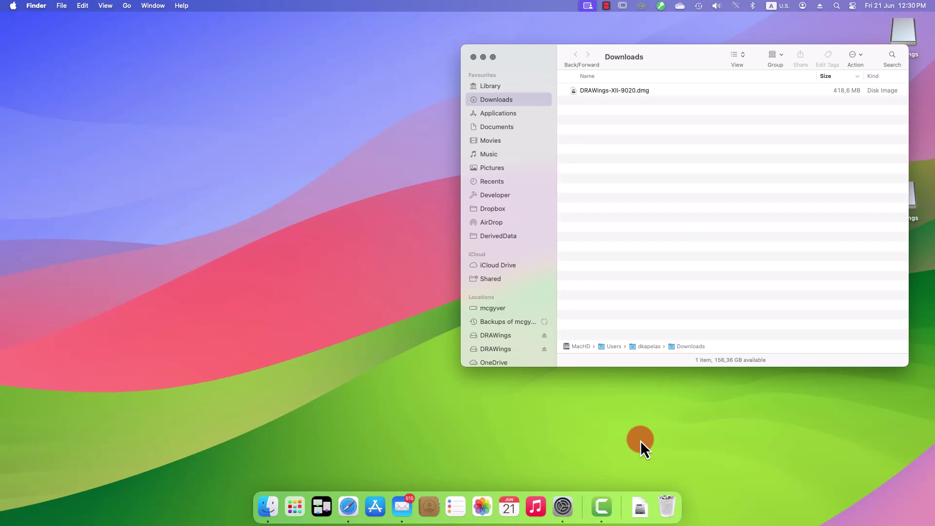
pyautogui.click(611, 100)
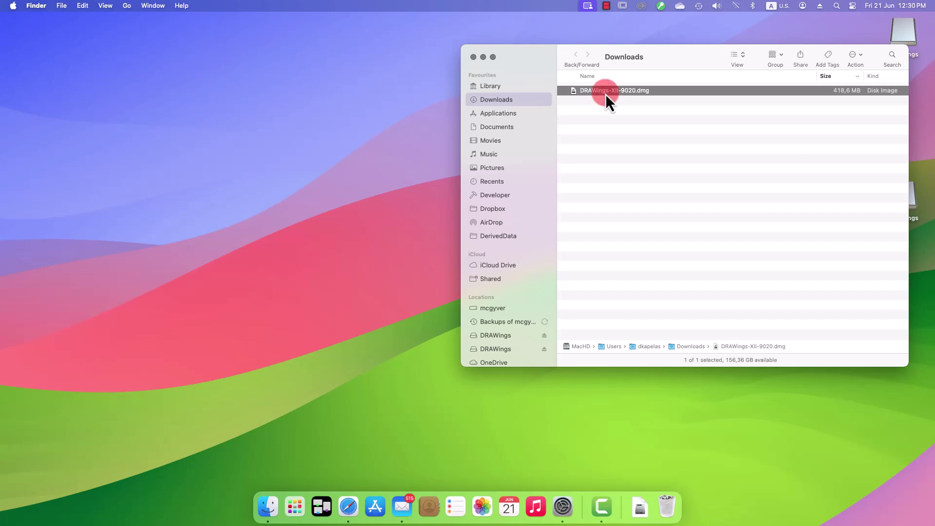
pyautogui.doubleClick(605, 94)
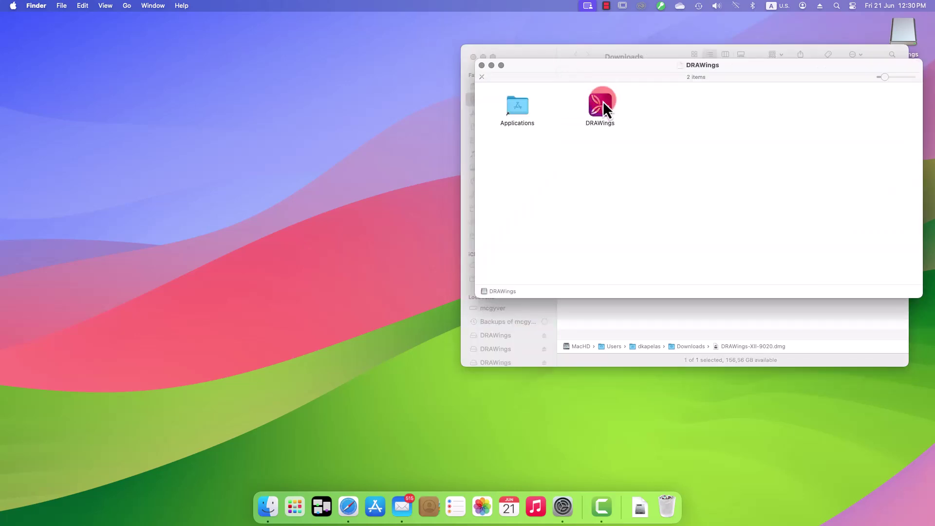
pyautogui.click(602, 106)
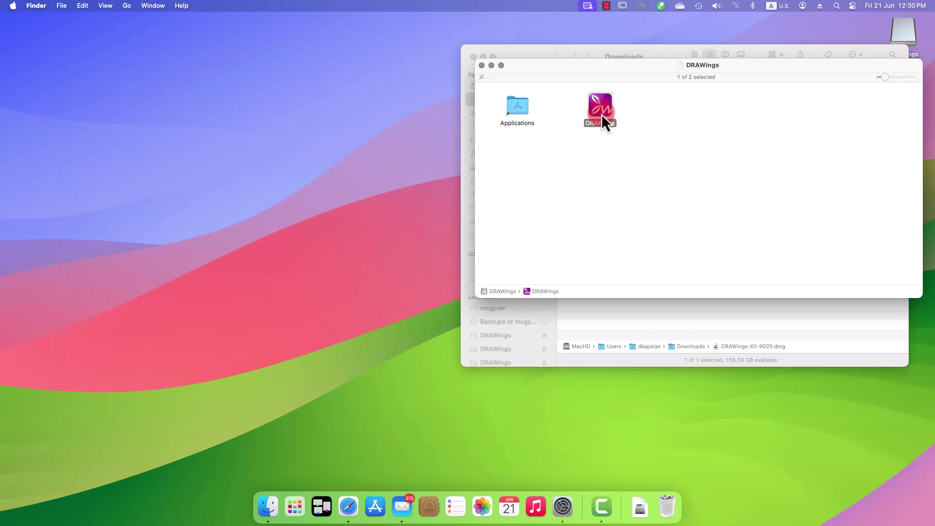
pyautogui.moveTo(602, 114); pyautogui.dragTo(512, 112)
# - Eject the "DRAWings" drive from the desktop using its right-click menu
pyautogui.click(300, 29)
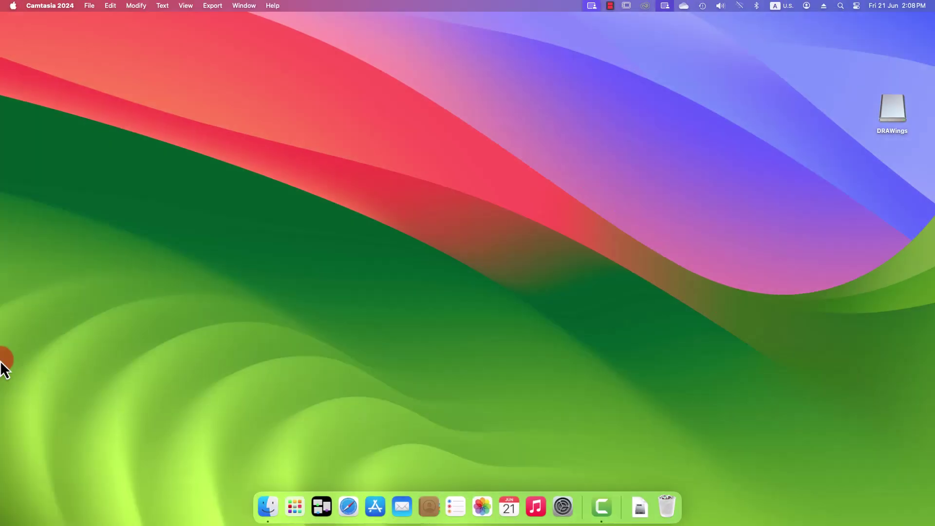
pyautogui.click(637, 282)
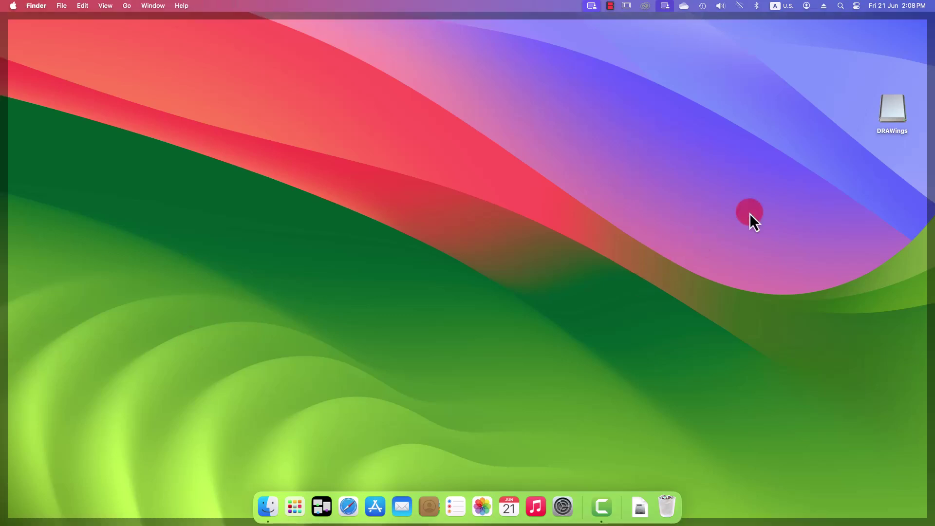
pyautogui.rightClick(903, 115)
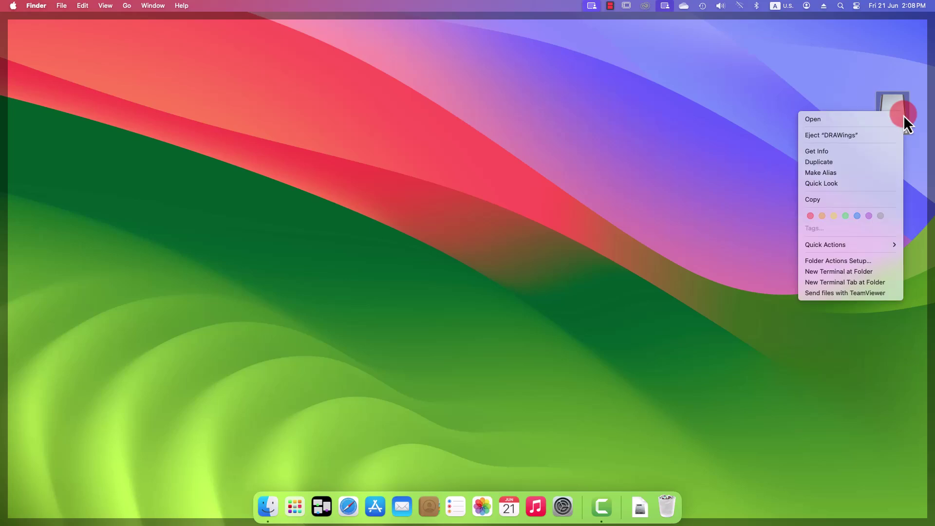
pyautogui.click(848, 137)
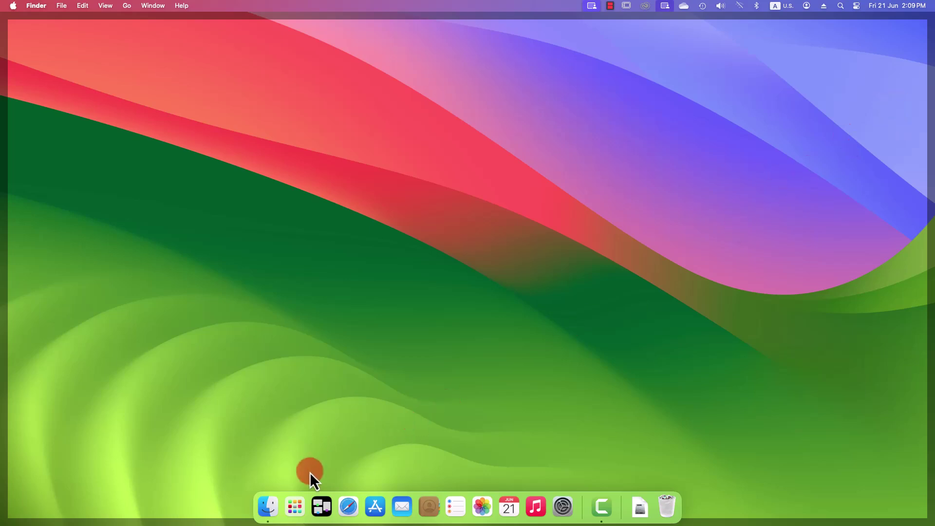
# - Launch DRAWings from Applications, close the Finder window, and approve the downloaded-app warning
pyautogui.click(268, 506)
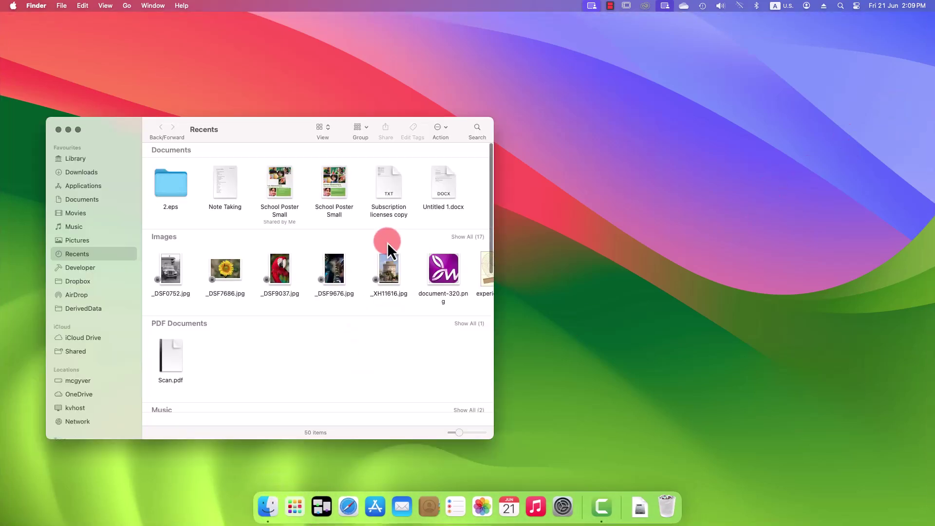
pyautogui.click(85, 187)
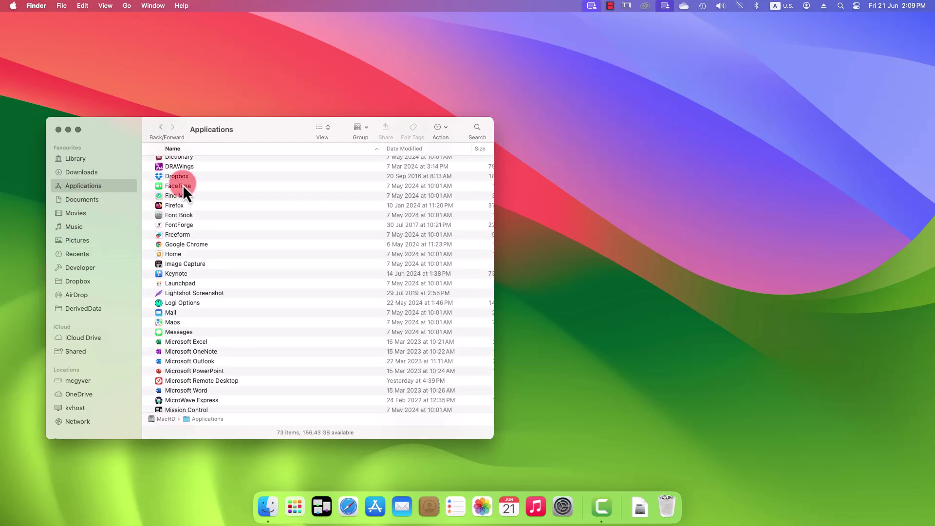
pyautogui.click(186, 167)
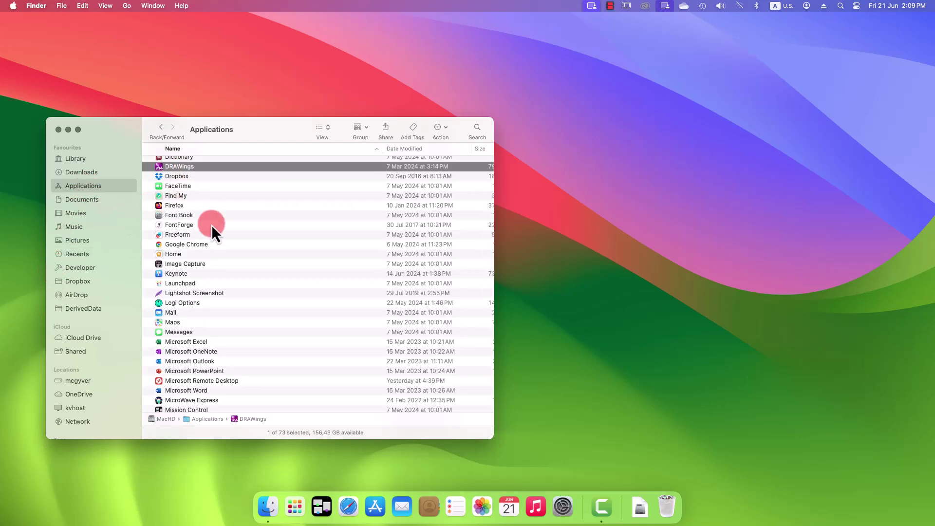
pyautogui.doubleClick(184, 168)
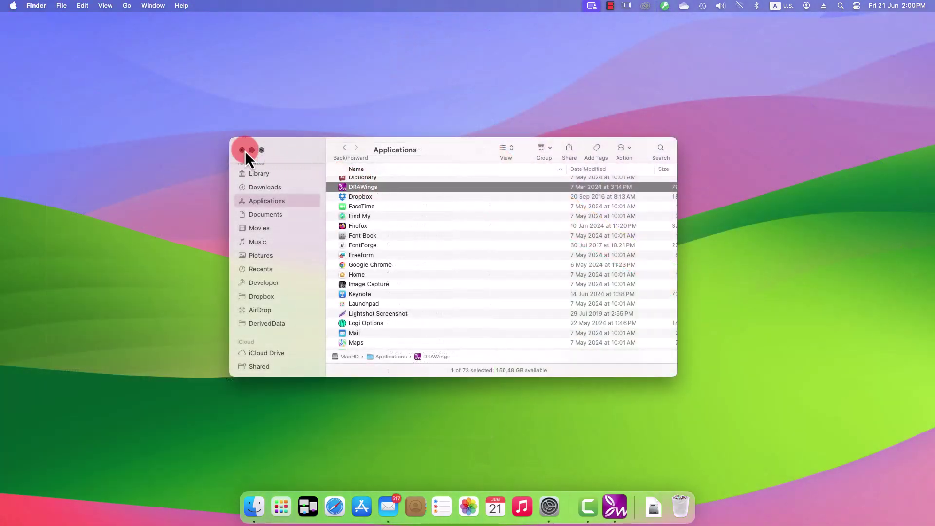
pyautogui.click(242, 151)
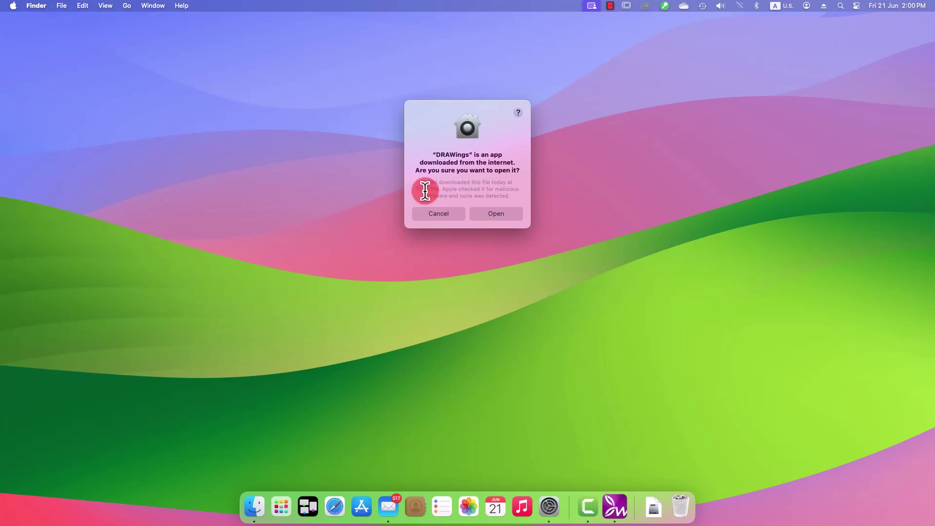
pyautogui.click(496, 214)
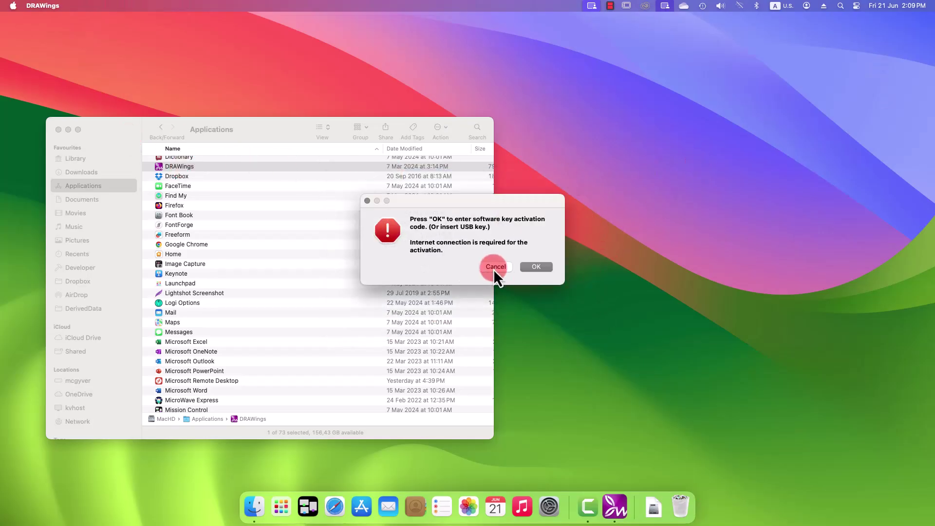
# - Activate DRAWings with the serial and activation code, close Software Key Login, and relaunch it
pyautogui.click(537, 267)
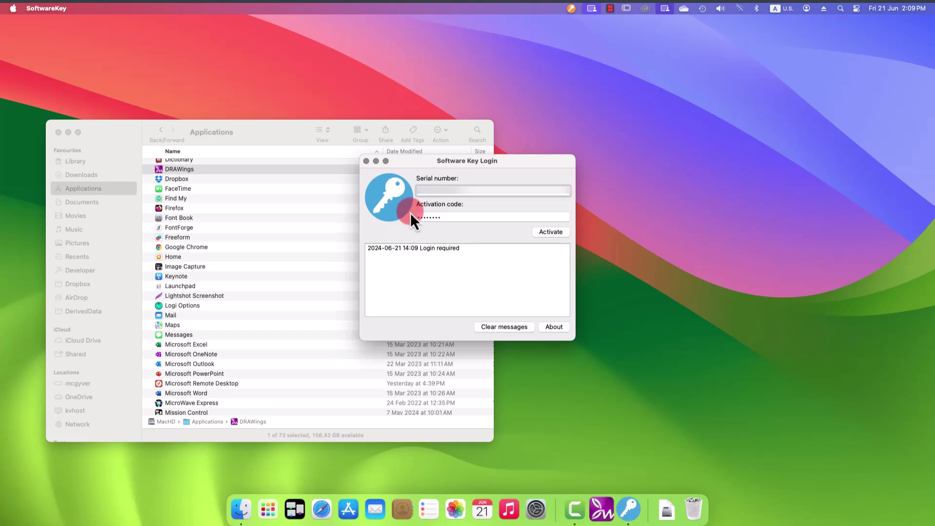
pyautogui.write('•••')
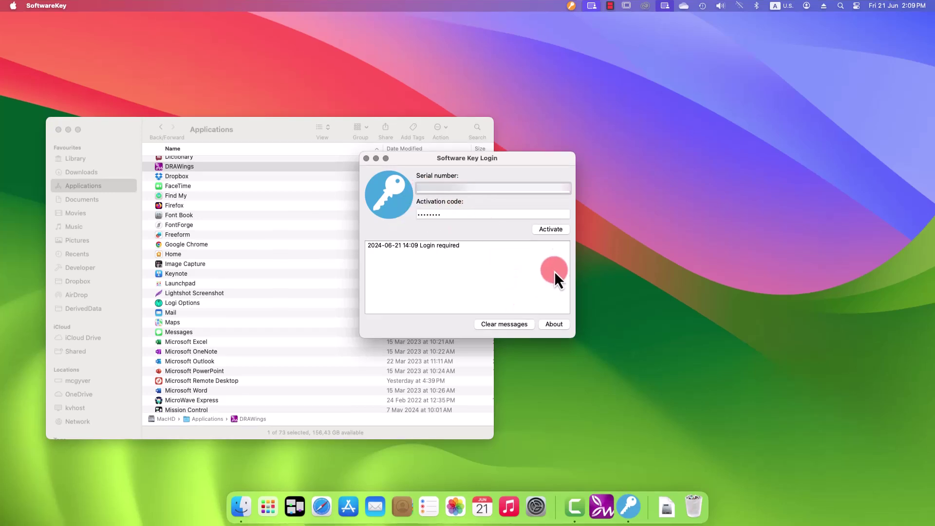
pyautogui.click(552, 229)
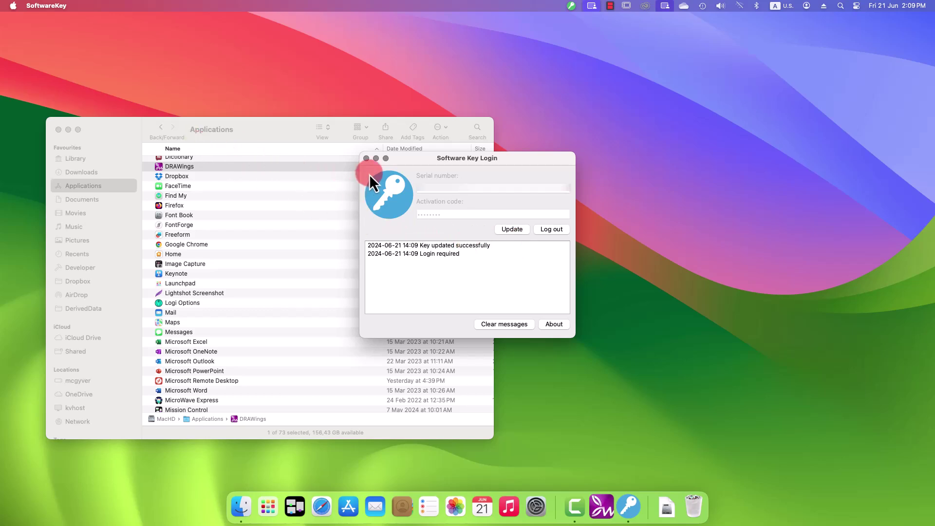
pyautogui.click(368, 159)
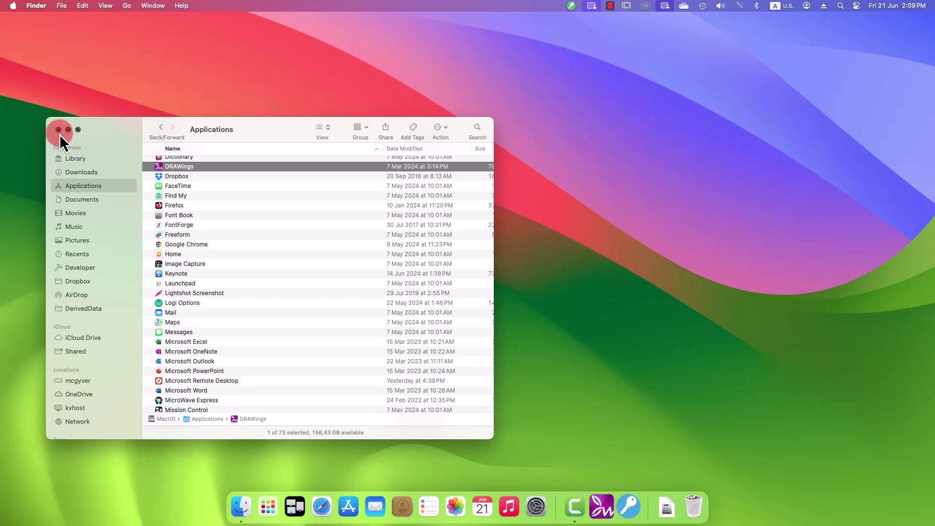
pyautogui.doubleClick(175, 167)
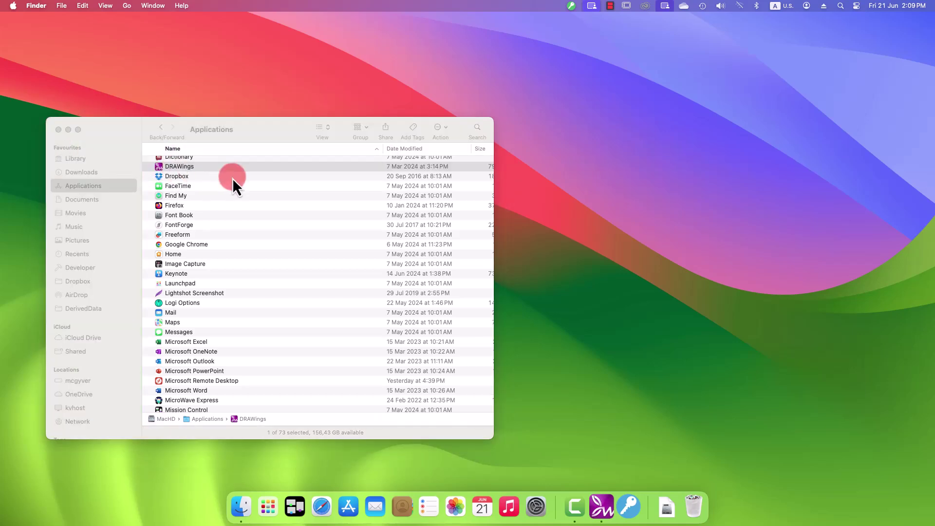